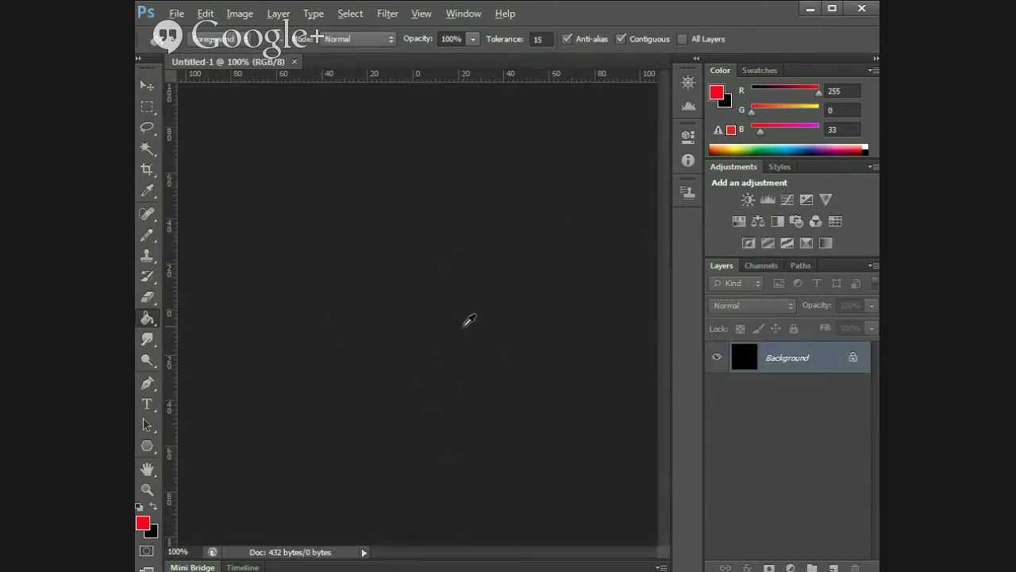
Draw a red diagonal of single pixels from the canvas's upper-left corner to its lower-right corner with the Pencil tool
scroll(470, 321, up, 8)
scroll(472, 320, up, 10)
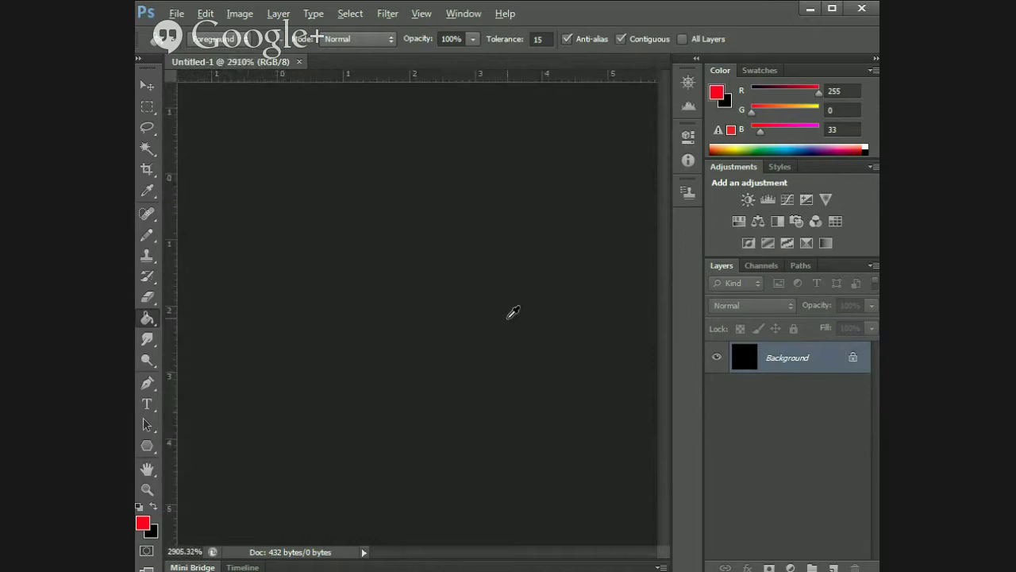
key(alt)
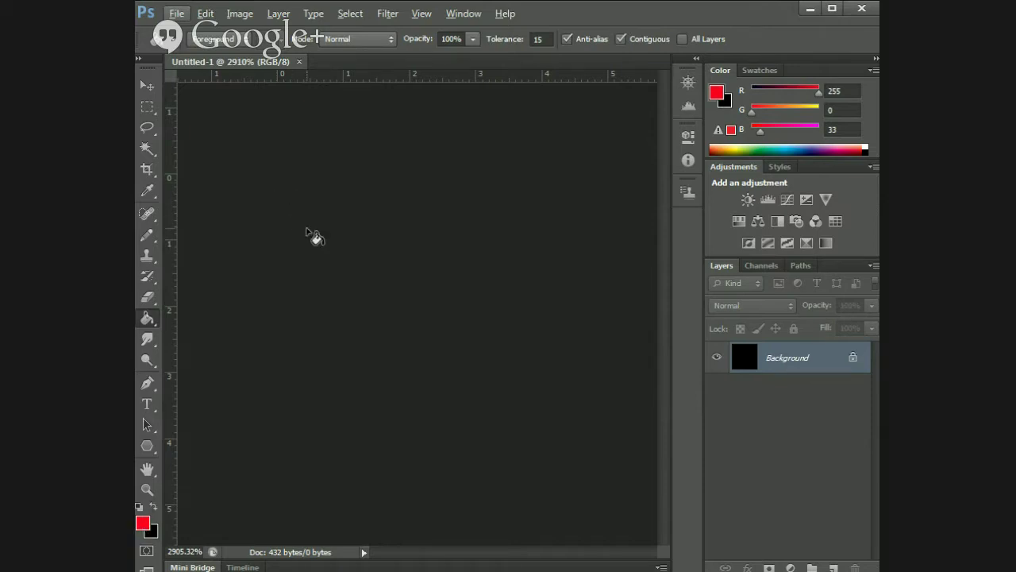
click(153, 239)
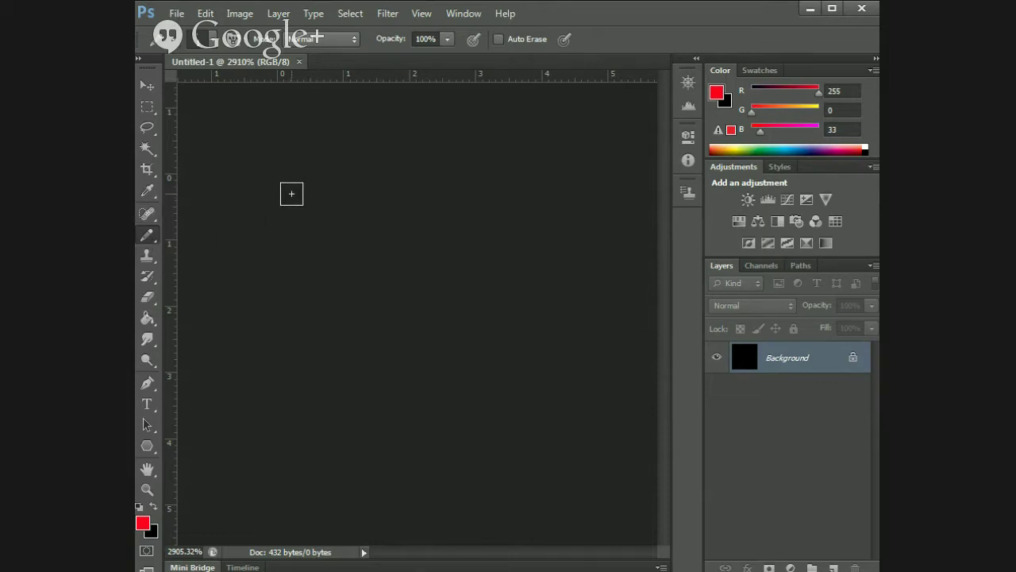
click(293, 189)
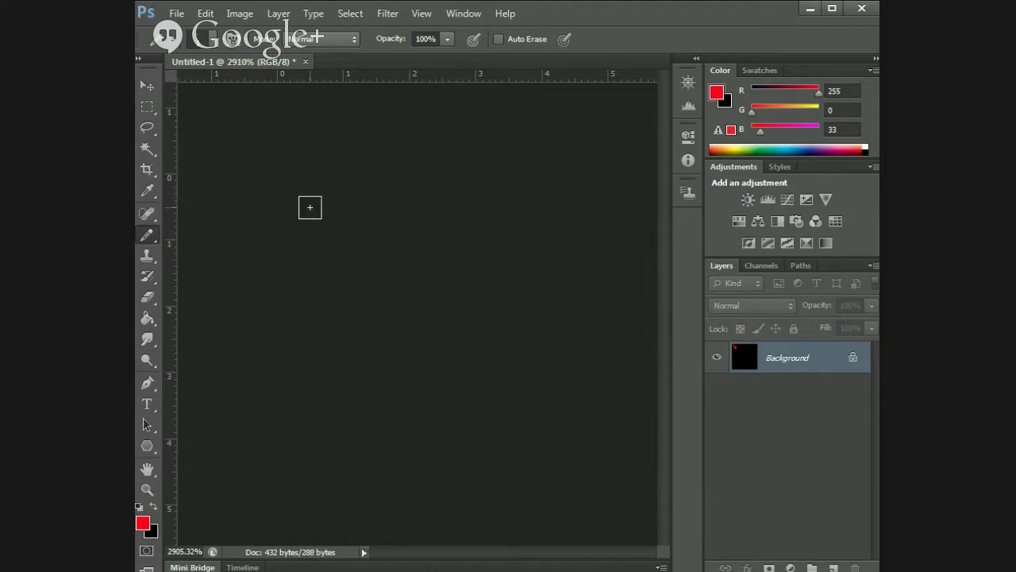
drag(334, 234, 452, 352)
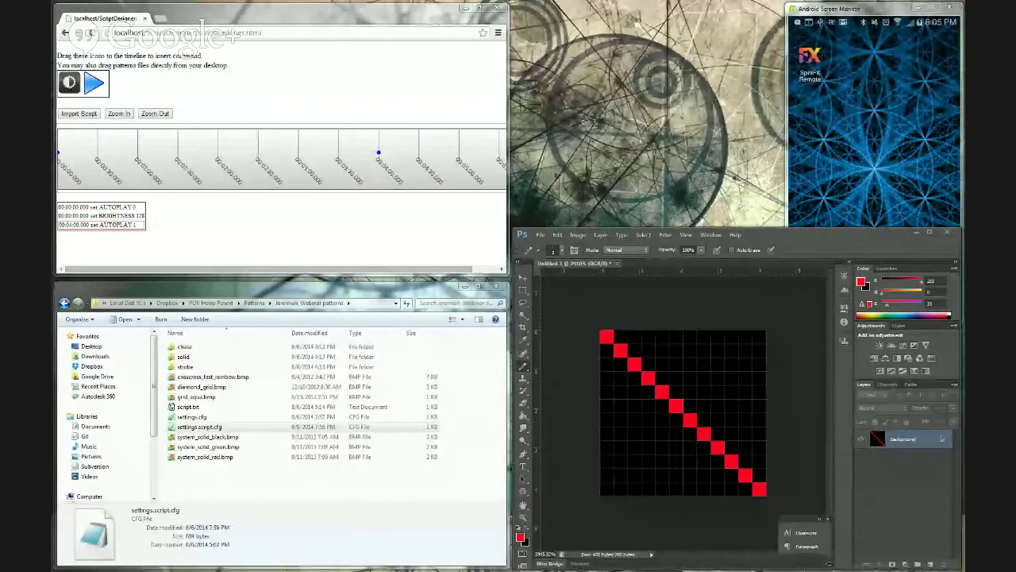
Select the whole canvas and fill over the diagonal with red and finally with black
click(524, 289)
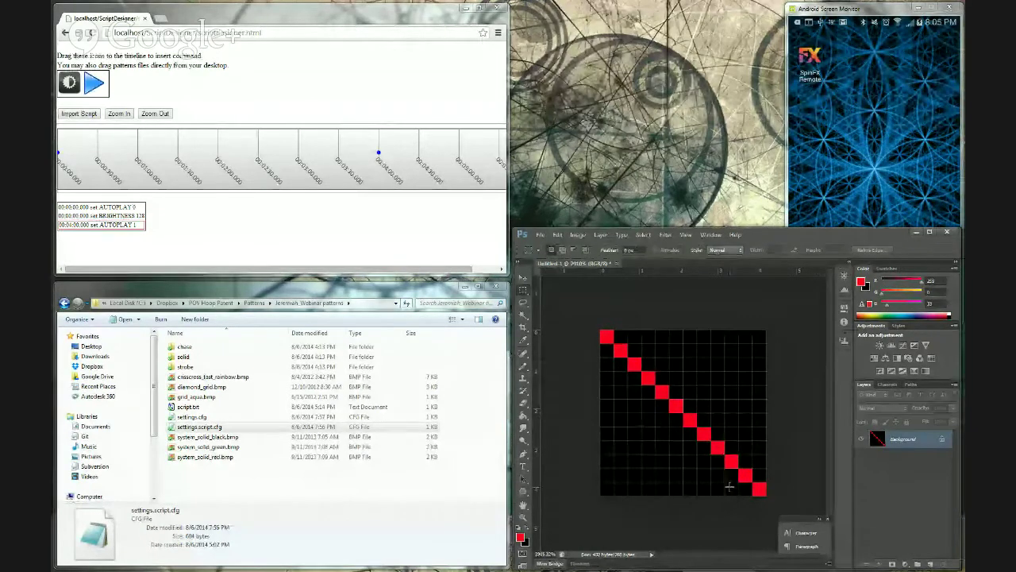
drag(772, 502, 558, 222)
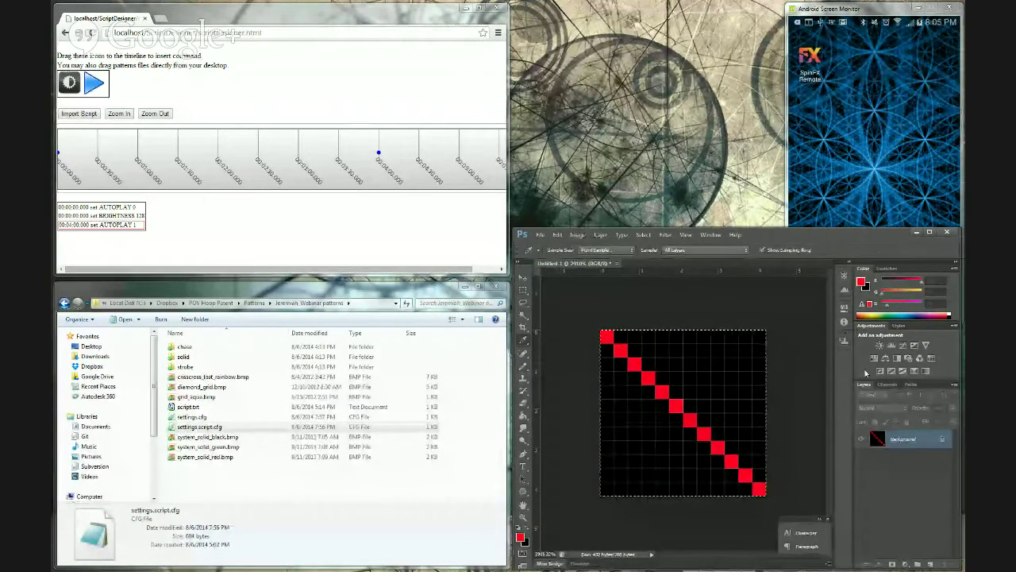
key(alt+BackSpace)
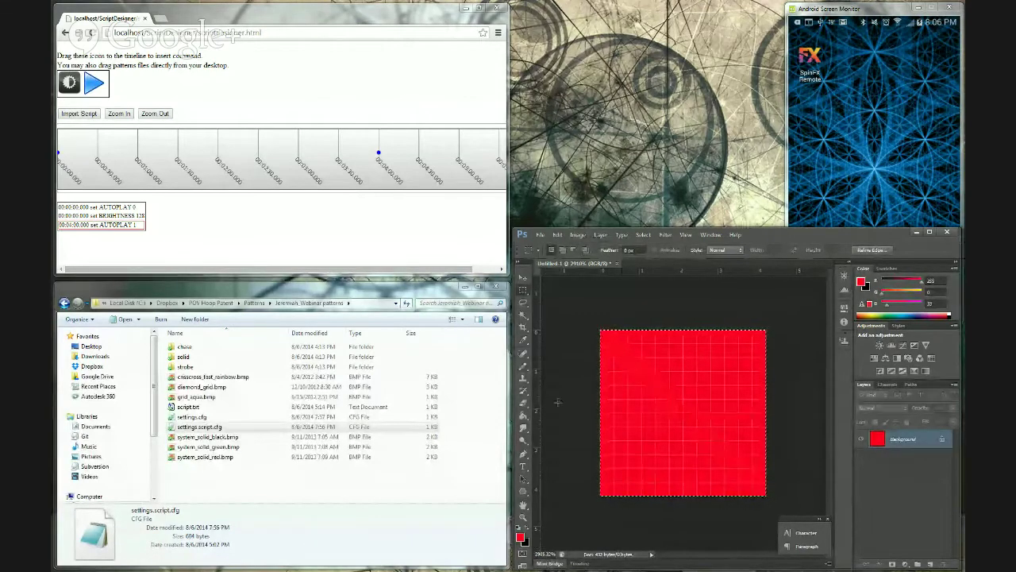
click(524, 414)
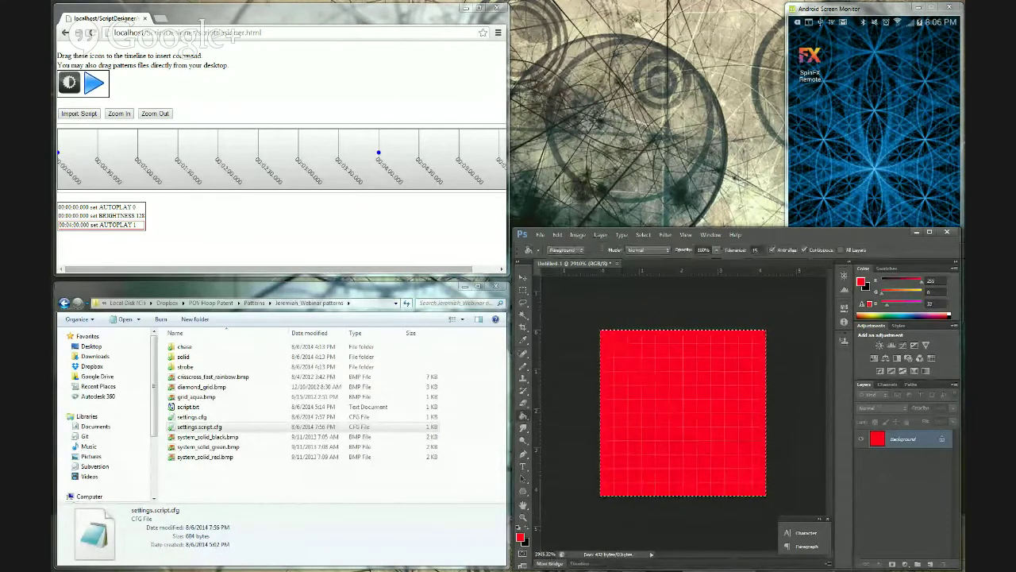
click(528, 533)
click(704, 347)
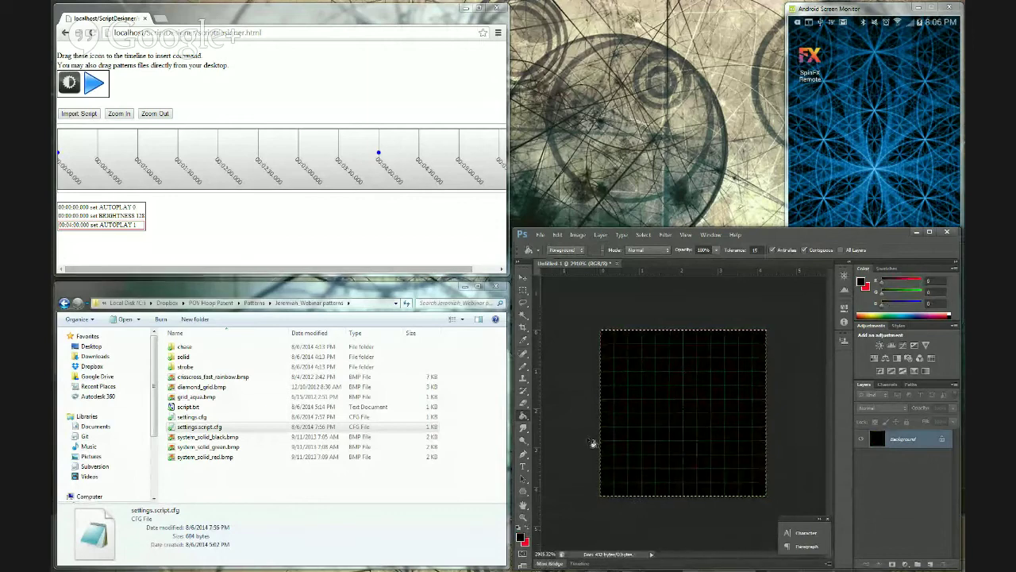
Pencil a one-pixel-wide red diagonal across the black canvas, from the upper-left corner pixel to the lower-right corner pixel
click(524, 366)
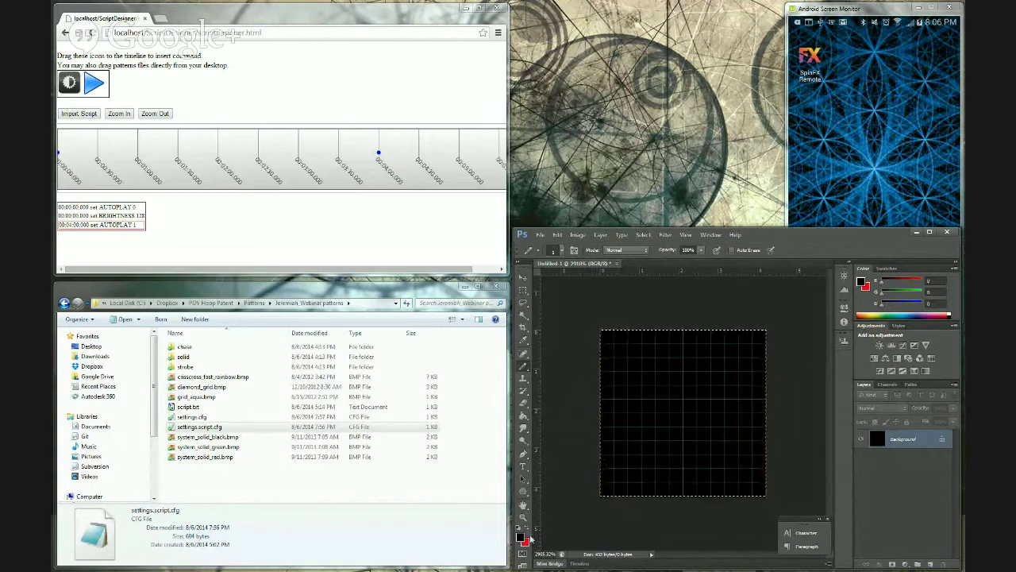
key(x)
click(607, 337)
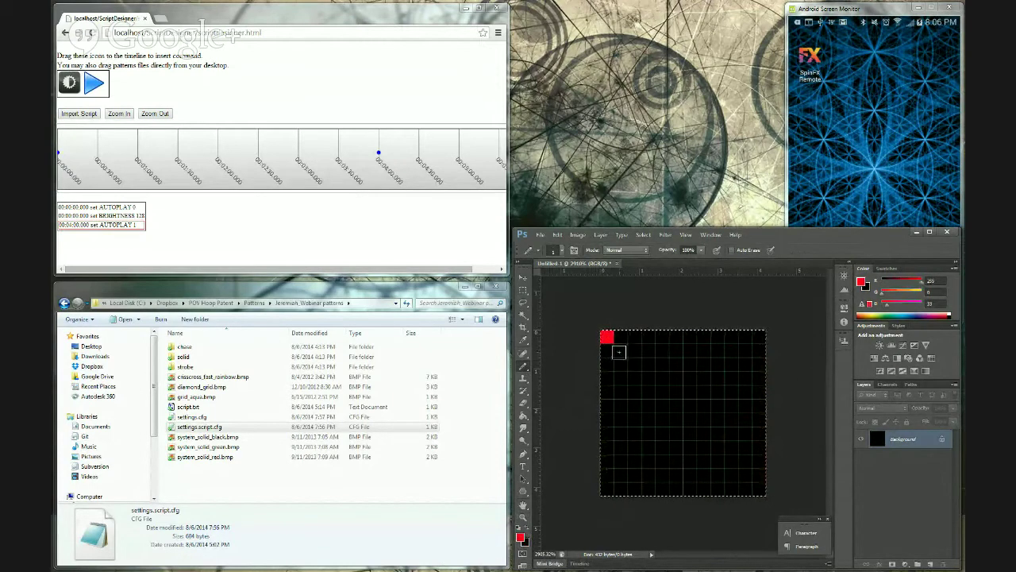
click(620, 350)
click(634, 363)
click(648, 377)
click(661, 391)
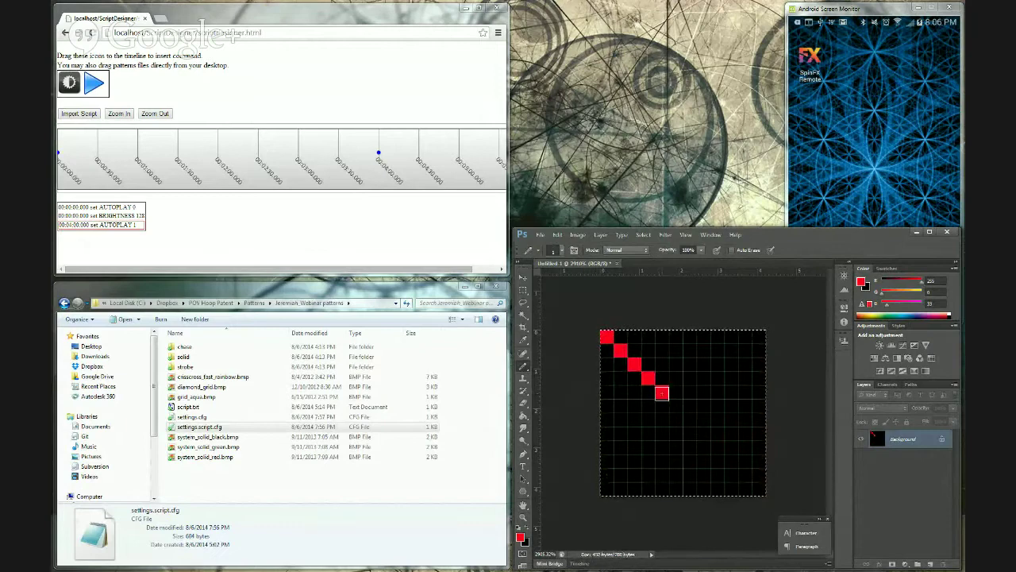
click(675, 404)
click(690, 418)
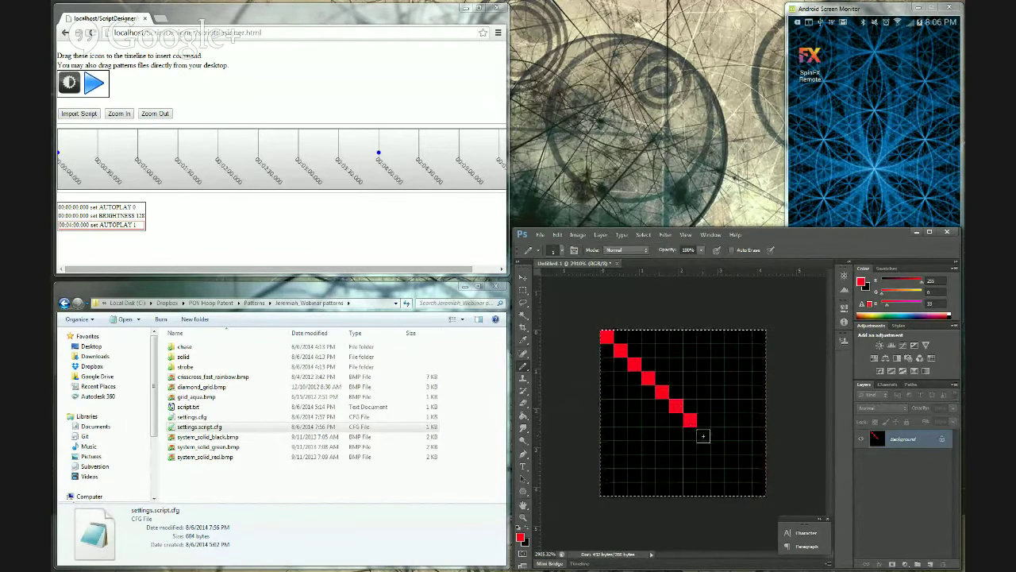
click(704, 432)
click(717, 447)
click(730, 460)
click(745, 474)
click(758, 488)
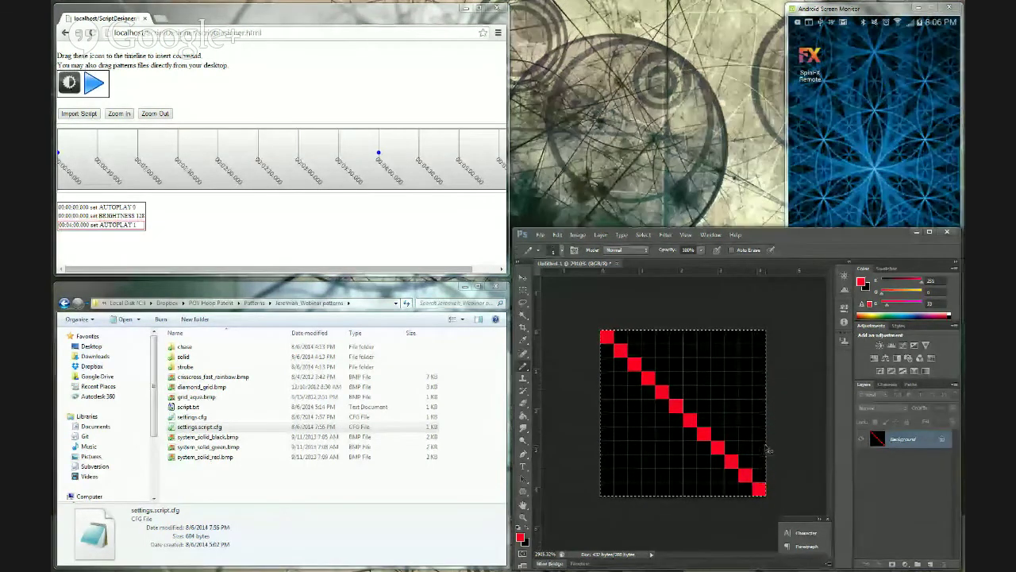
Start saving the image and point the save location to the webinar patterns folder using its copied path
key(ctrl+s)
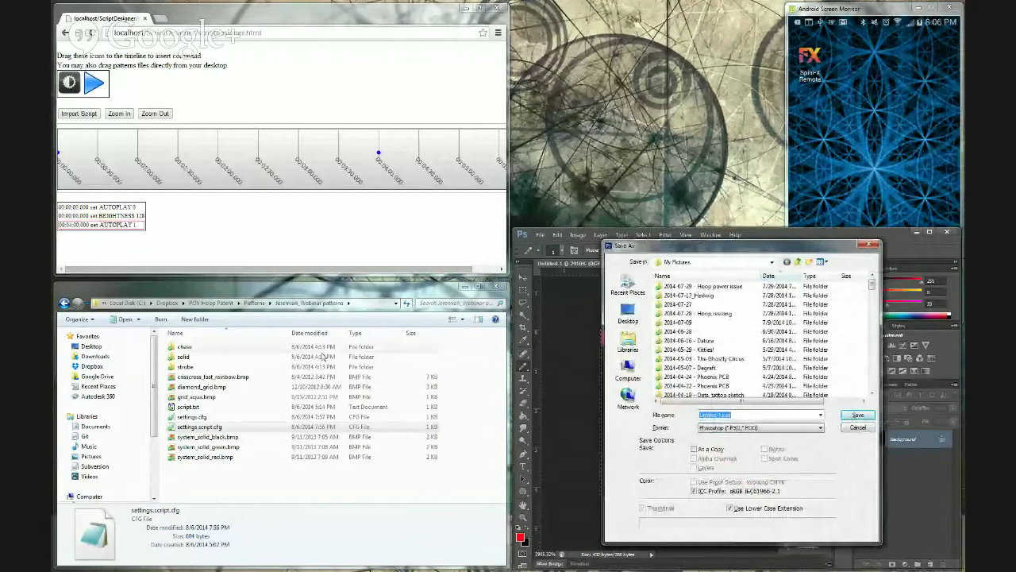
click(361, 304)
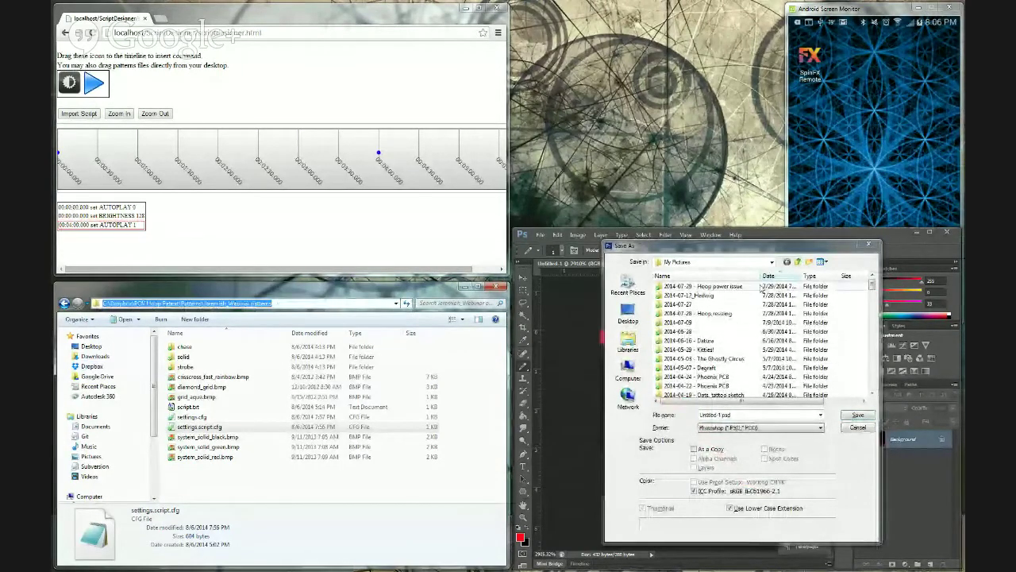
click(633, 421)
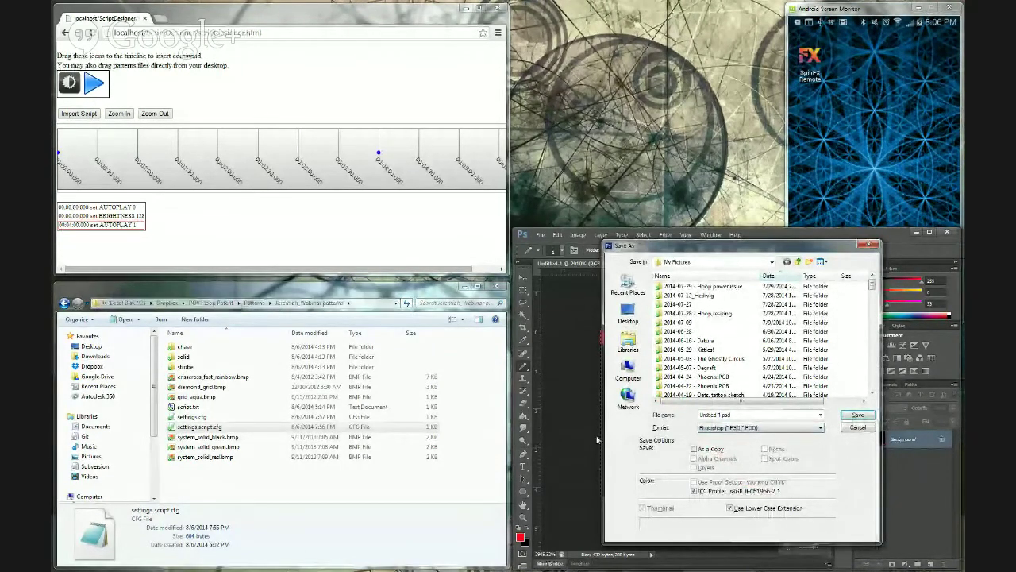
drag(765, 414, 688, 427)
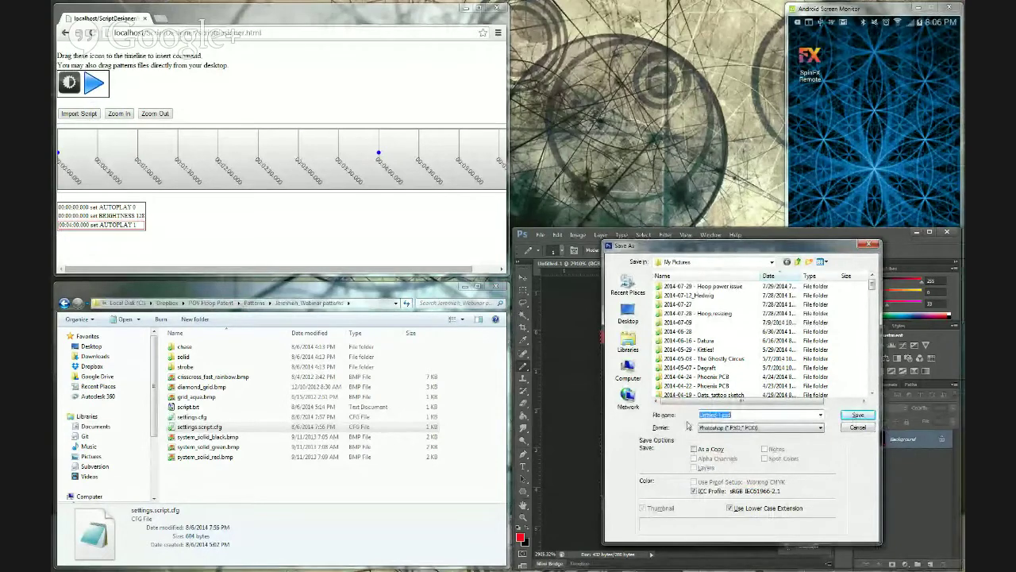
key(ctrl+v)
key(Return)
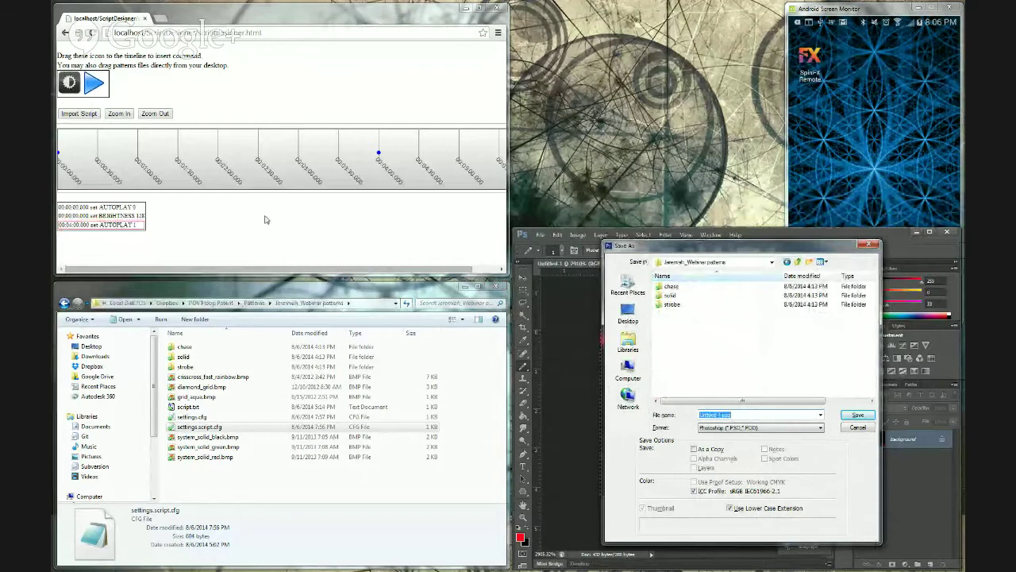
Change the save location to the PHOENIX (F:) drive and name the file test
click(633, 376)
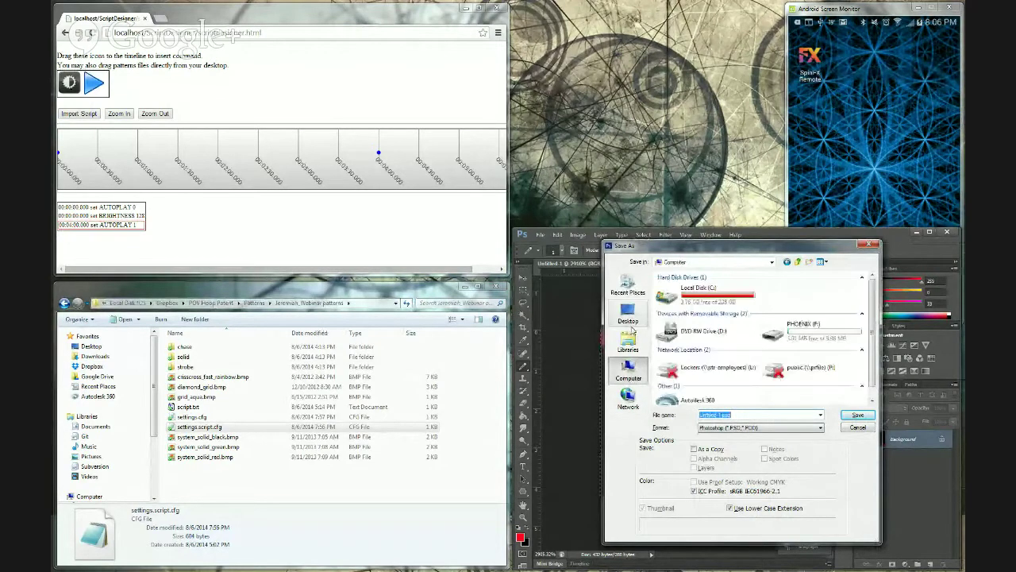
double_click(818, 336)
click(720, 414)
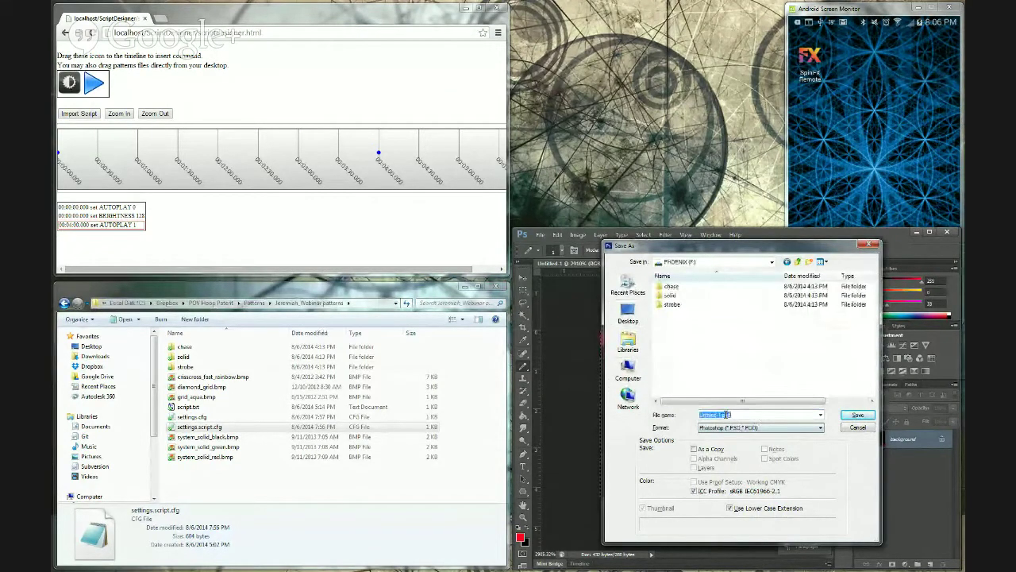
click(720, 414)
text(test)
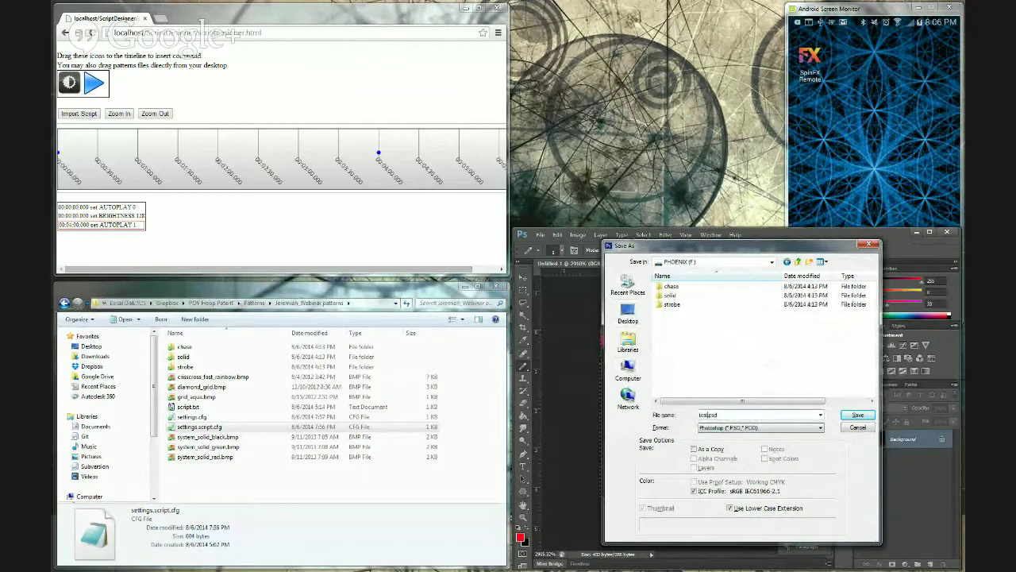
Save the image in BMP format with the Windows file format and 24-bit depth
click(728, 435)
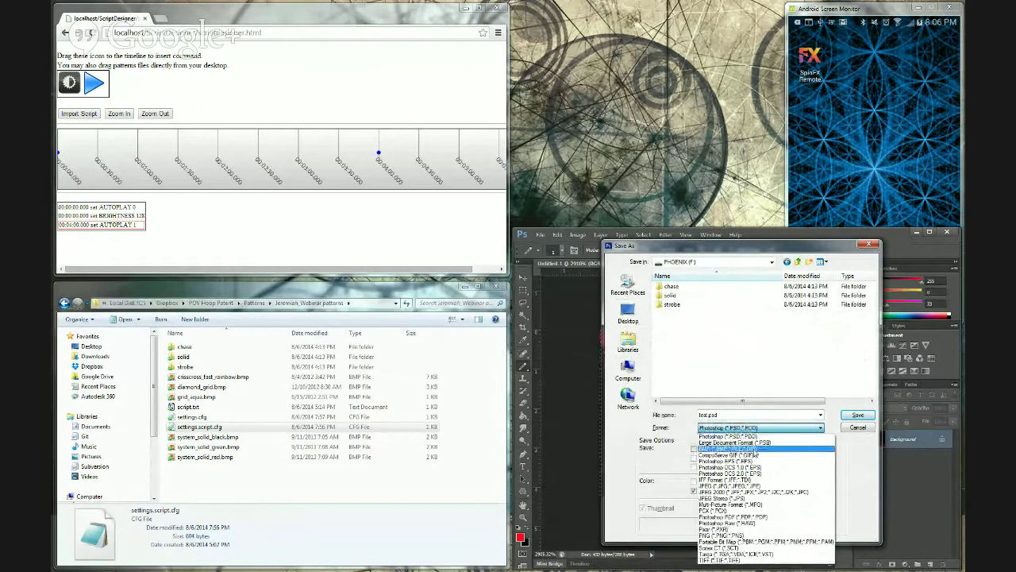
click(755, 453)
click(747, 414)
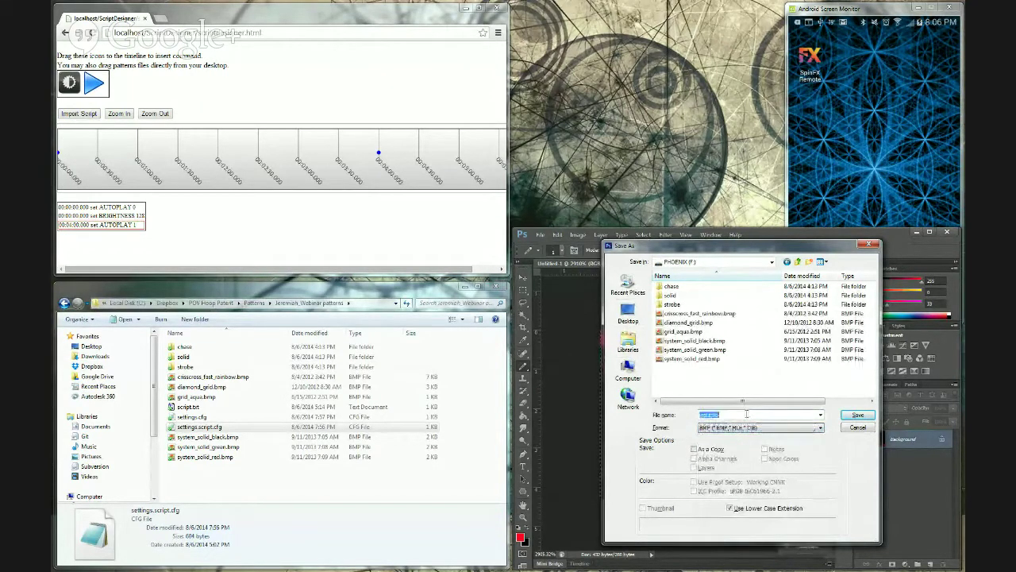
click(857, 415)
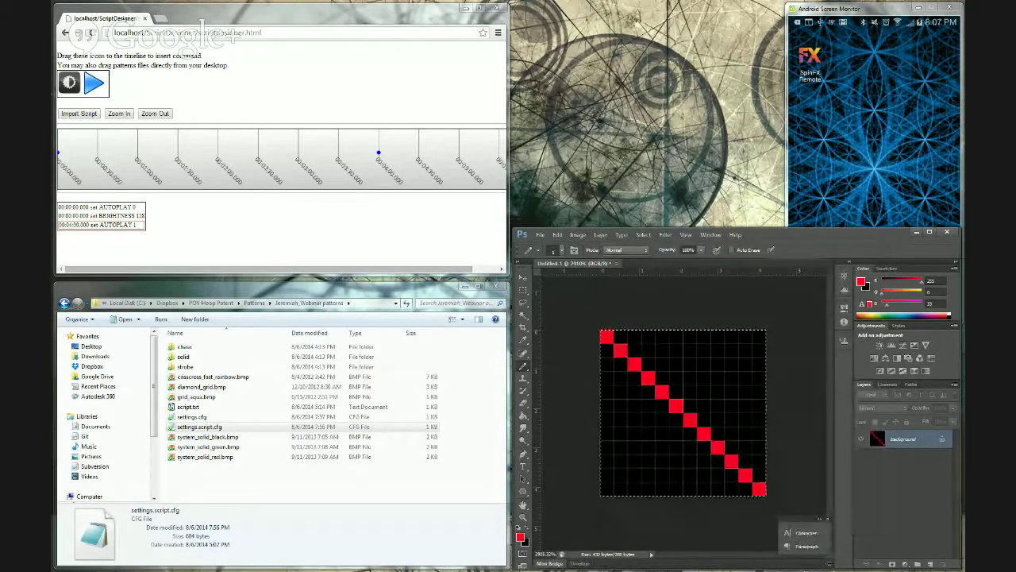
drag(862, 172, 692, 327)
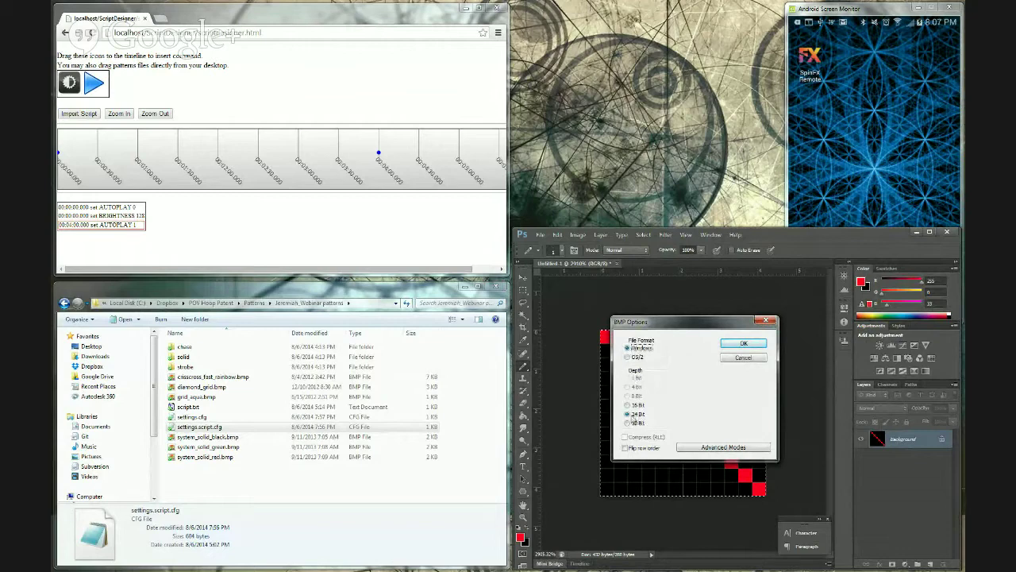
click(758, 345)
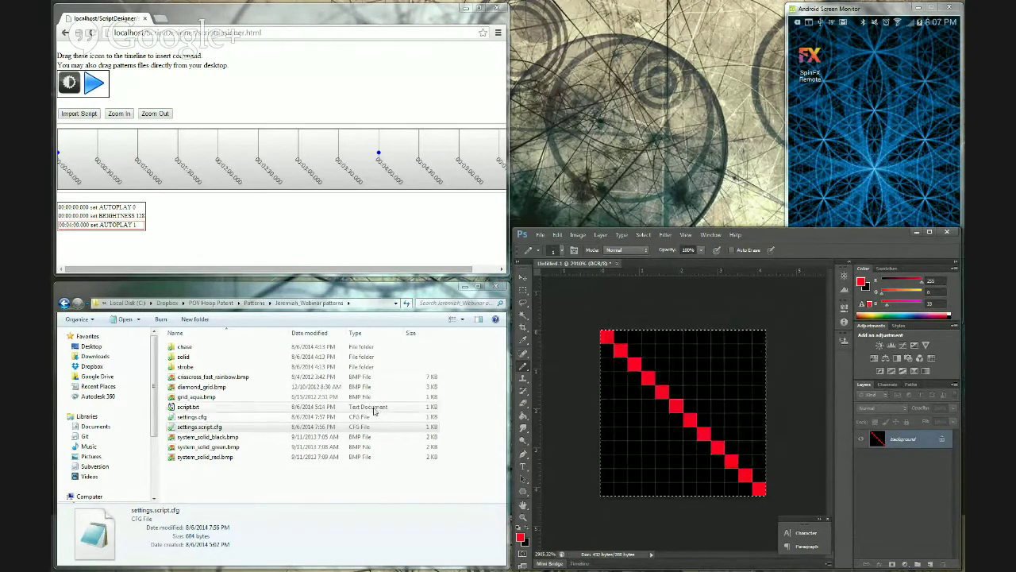
Open the PHOENIX (F:) drive in a new Windows Explorer window and select the name of test.bmp for editing
key(super+e)
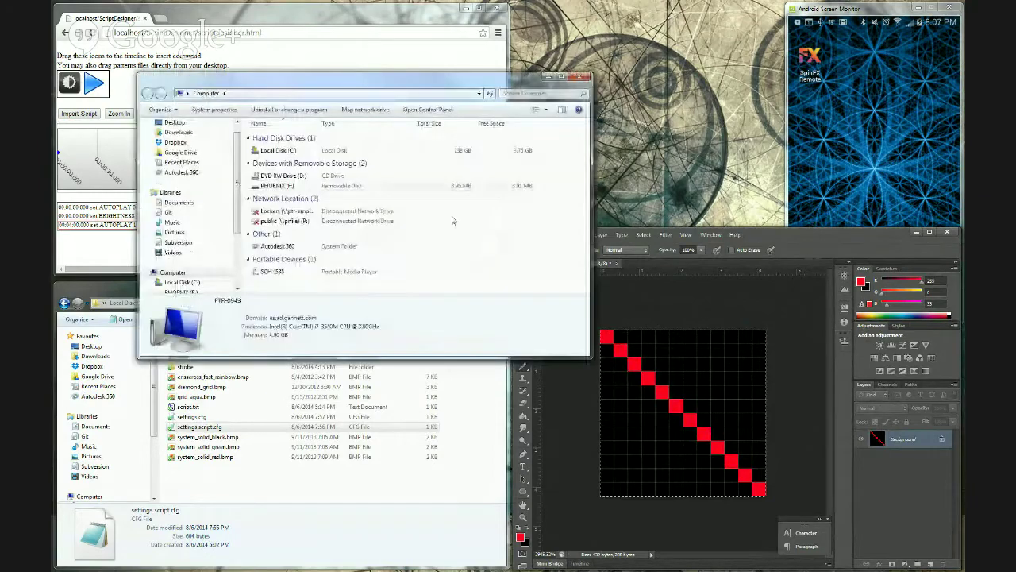
double_click(288, 196)
drag(371, 88, 698, 41)
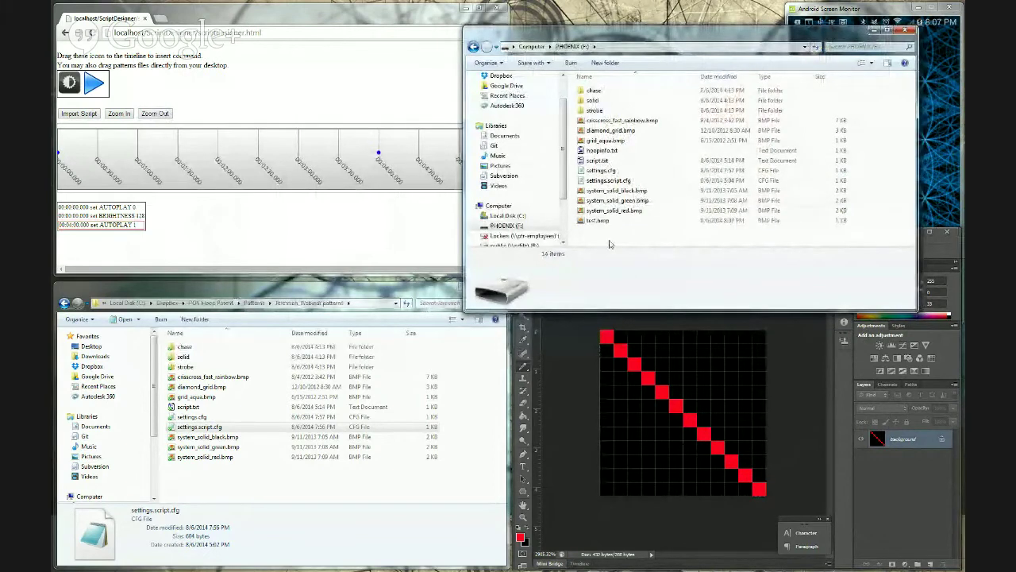
click(601, 220)
click(597, 220)
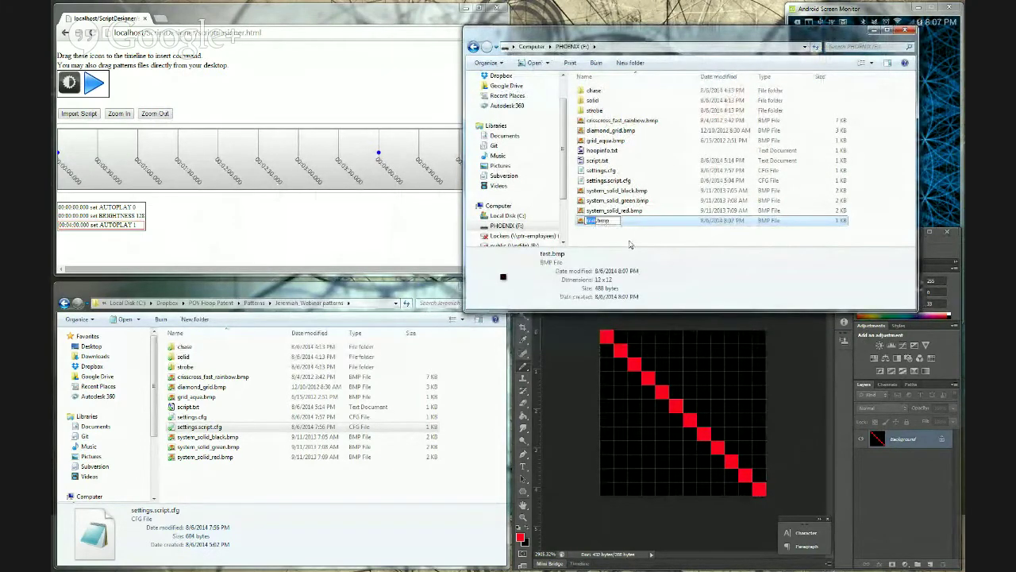
In settings.cfg on the PHOENIX drive, replace diamond_grid.bmp with test.bmp in the play line, save, and close the file and drive windows
click(605, 171)
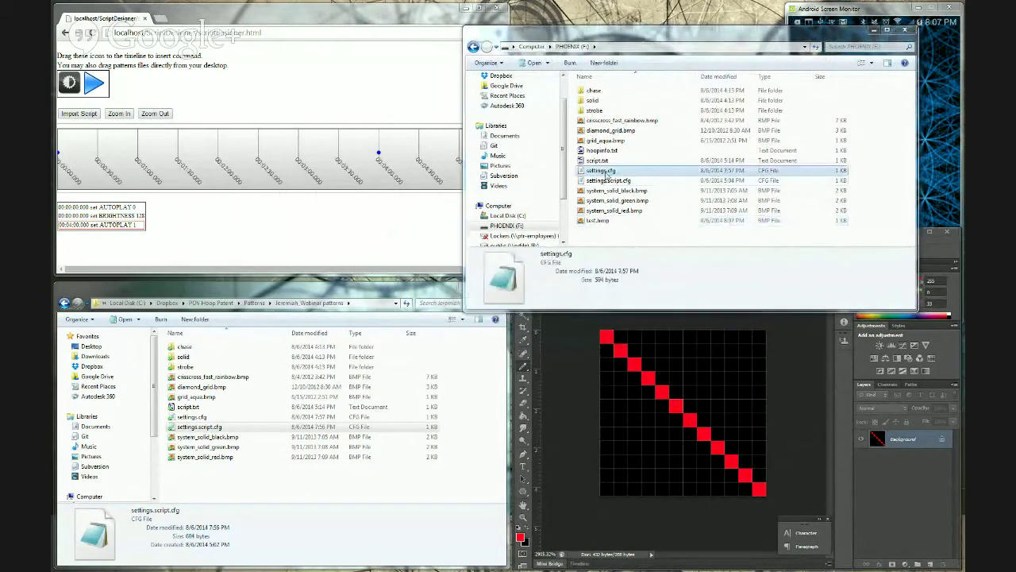
double_click(605, 171)
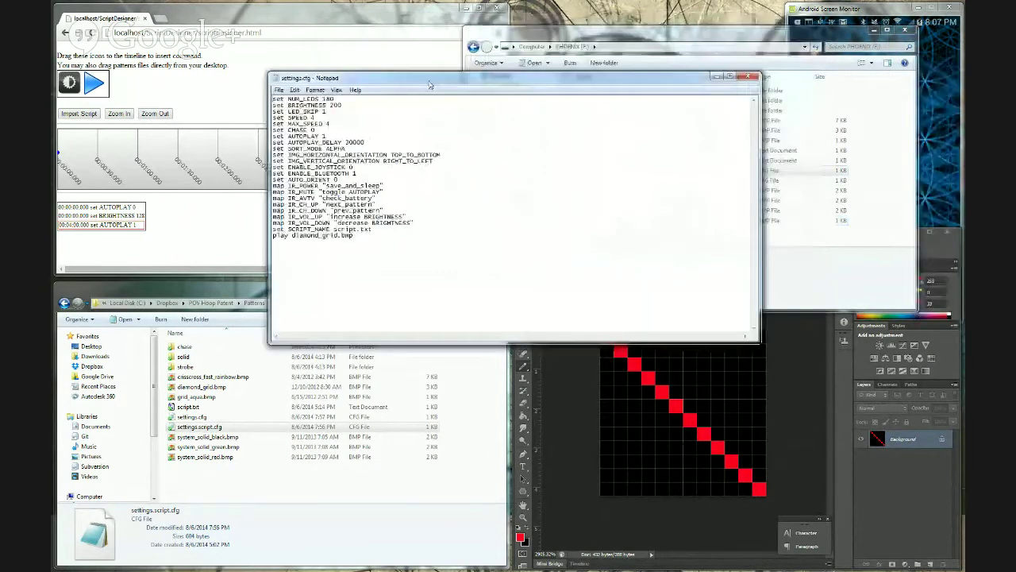
drag(346, 283, 289, 283)
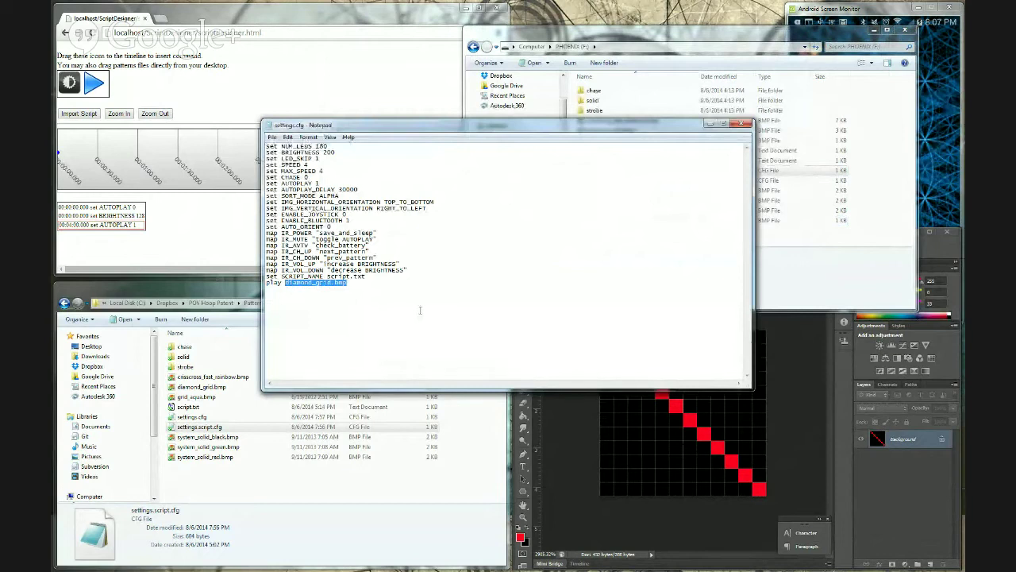
text(test.bmp)
key(alt+F4)
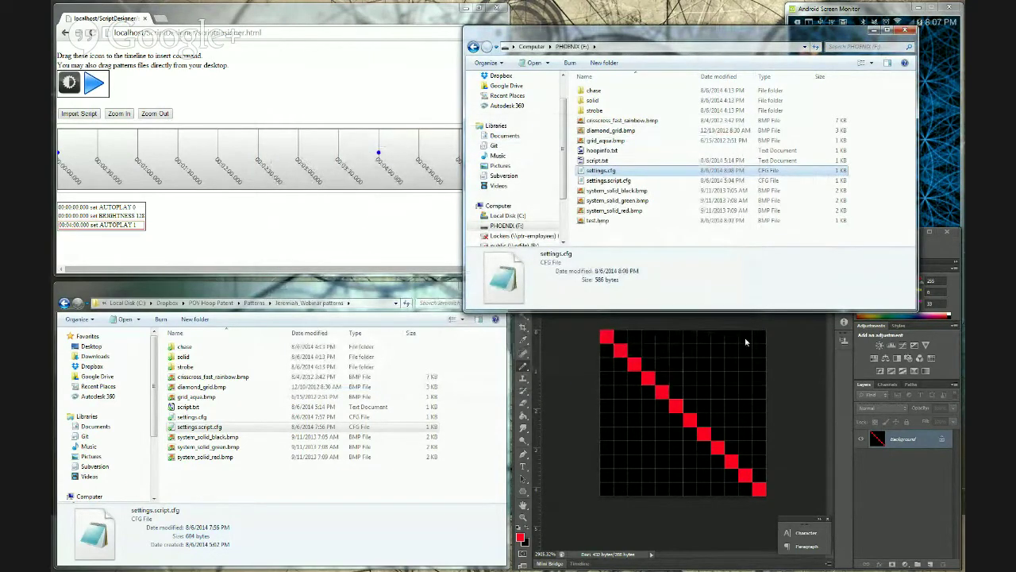
key(alt+F4)
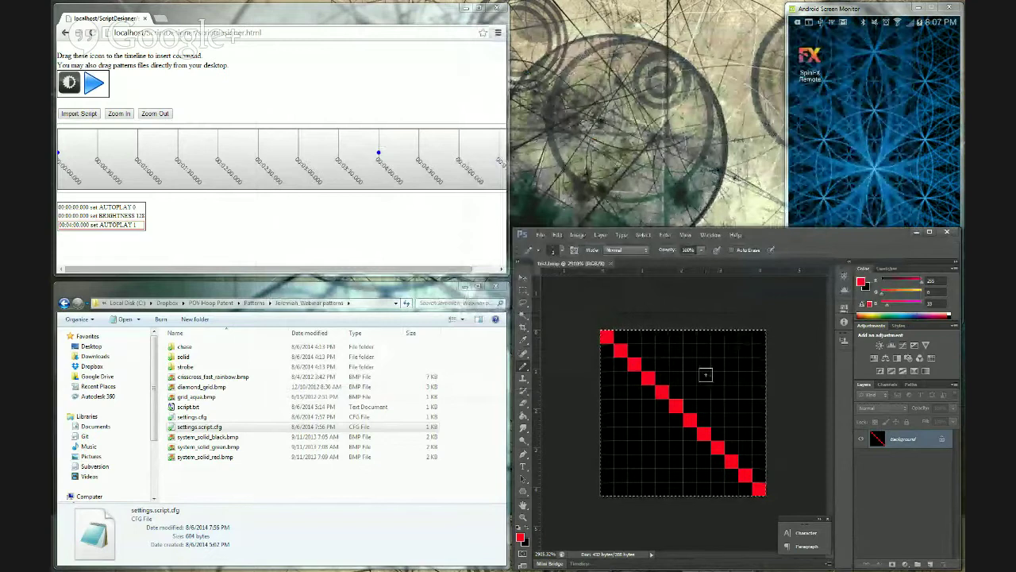